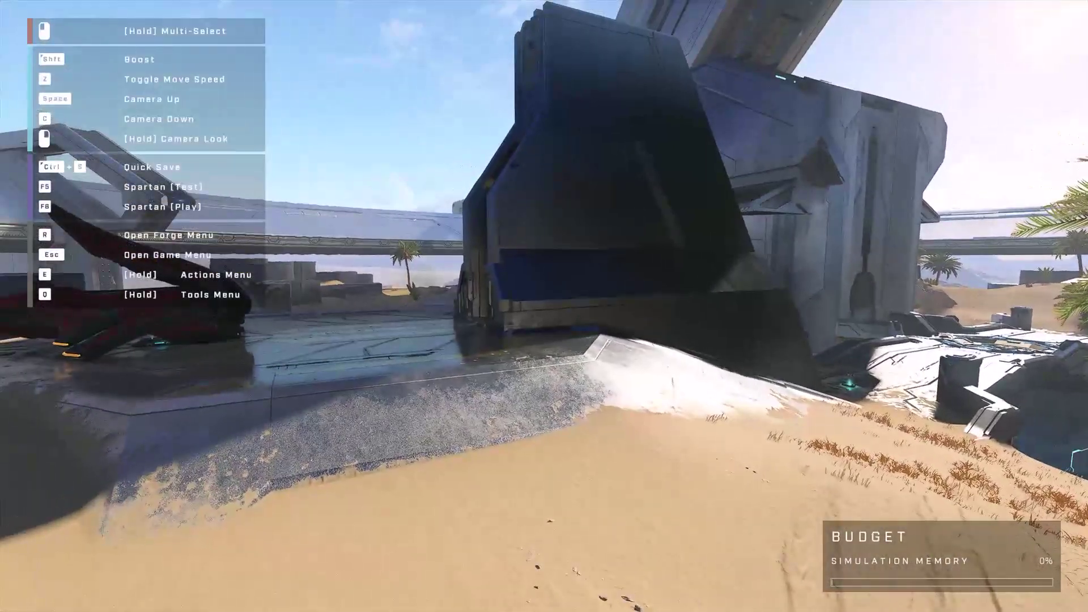
# - Fly forward past the large structure and turn toward the alley between the buildings
pyautogui.press('w')
pyautogui.moveTo(544, 306); pyautogui.dragTo(680, 306, button='right')
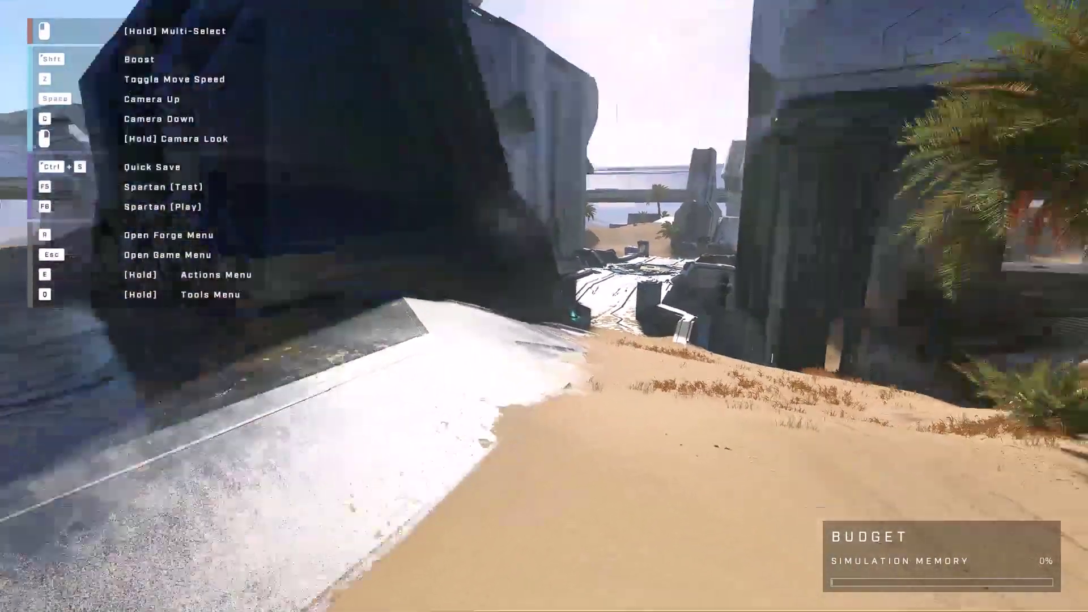
# - Make the volumetric fog dark teal at density 1.00, then pick another fog colour
pyautogui.press('r')
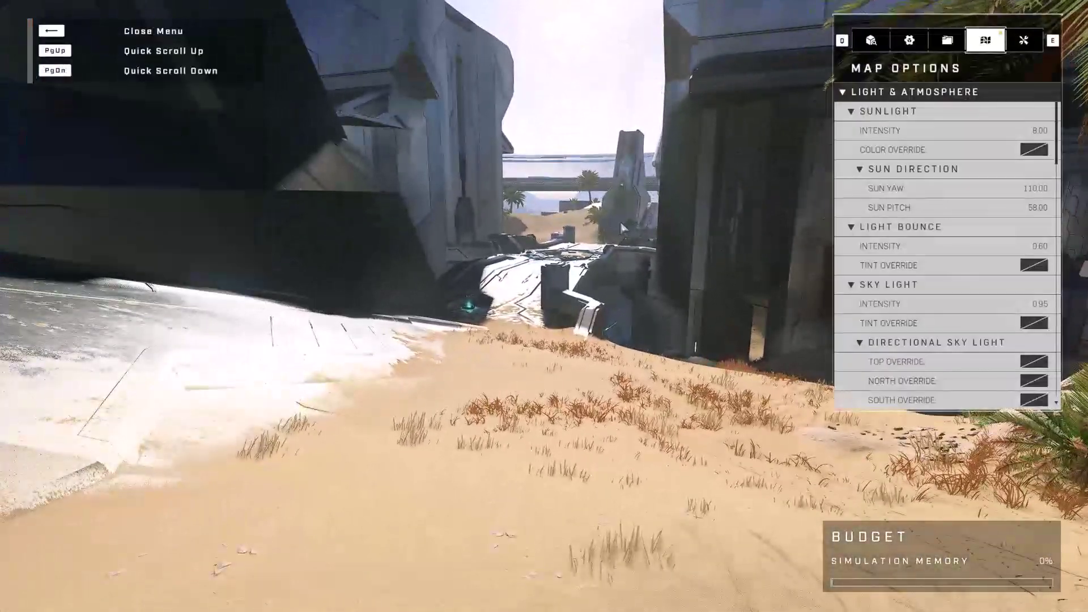
pyautogui.scroll(-3, 873, 220)
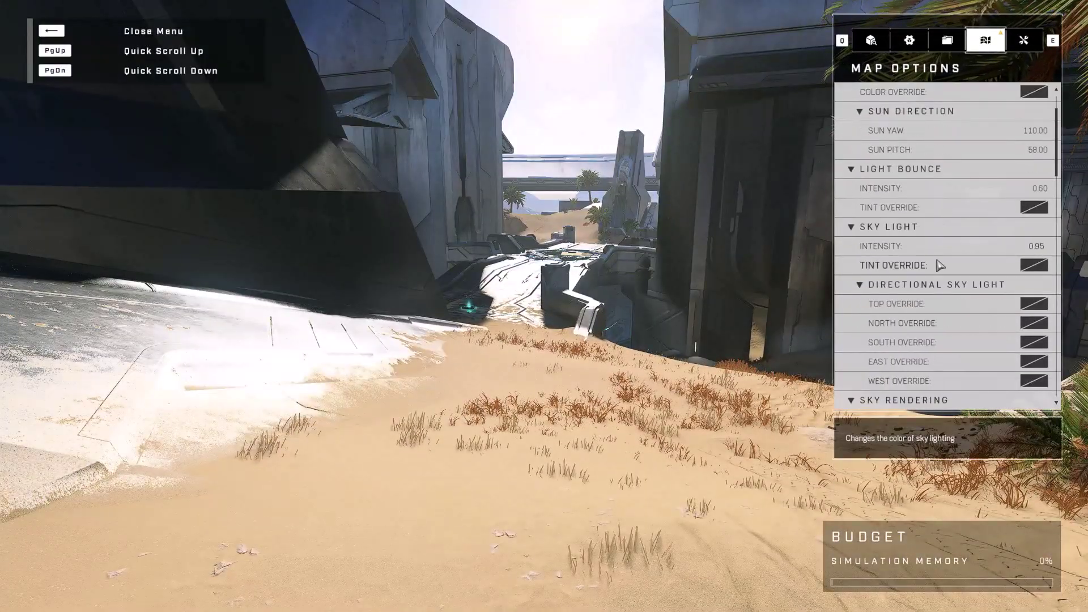
pyautogui.scroll(-9, 934, 276)
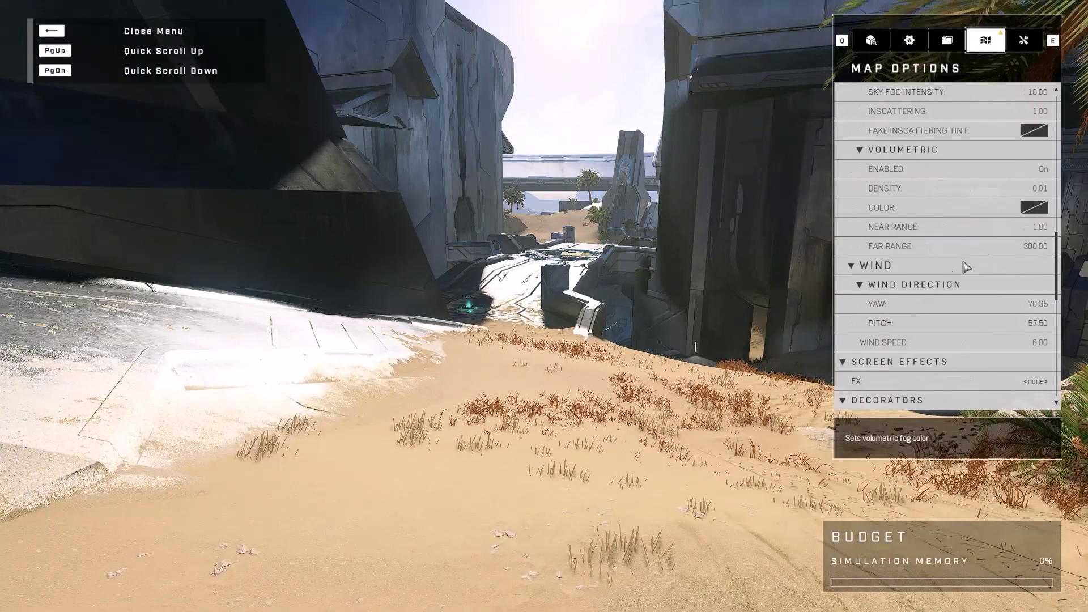
pyautogui.click(1031, 208)
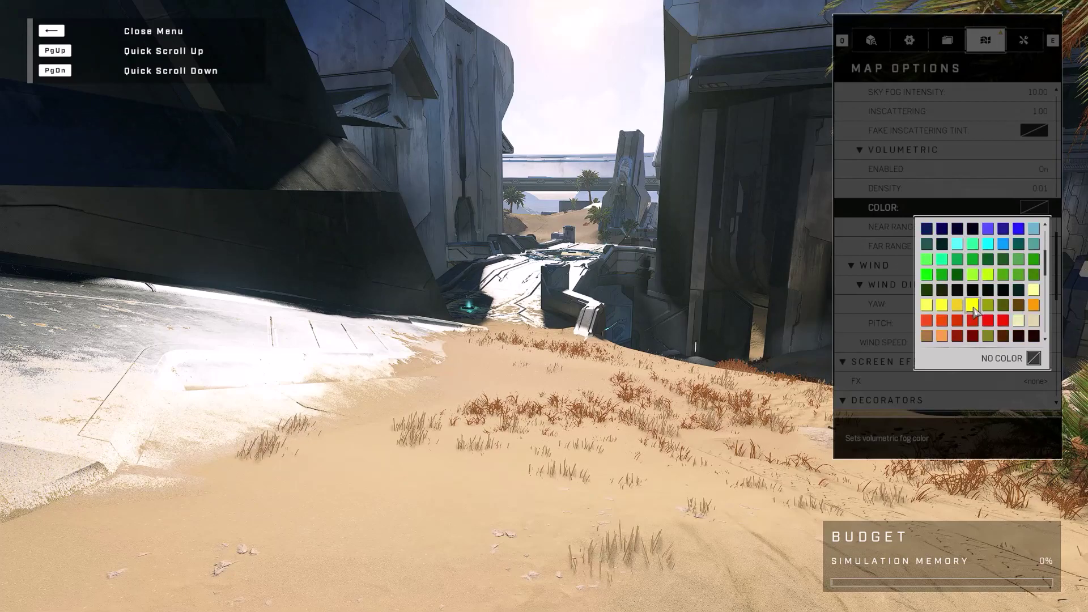
pyautogui.click(941, 337)
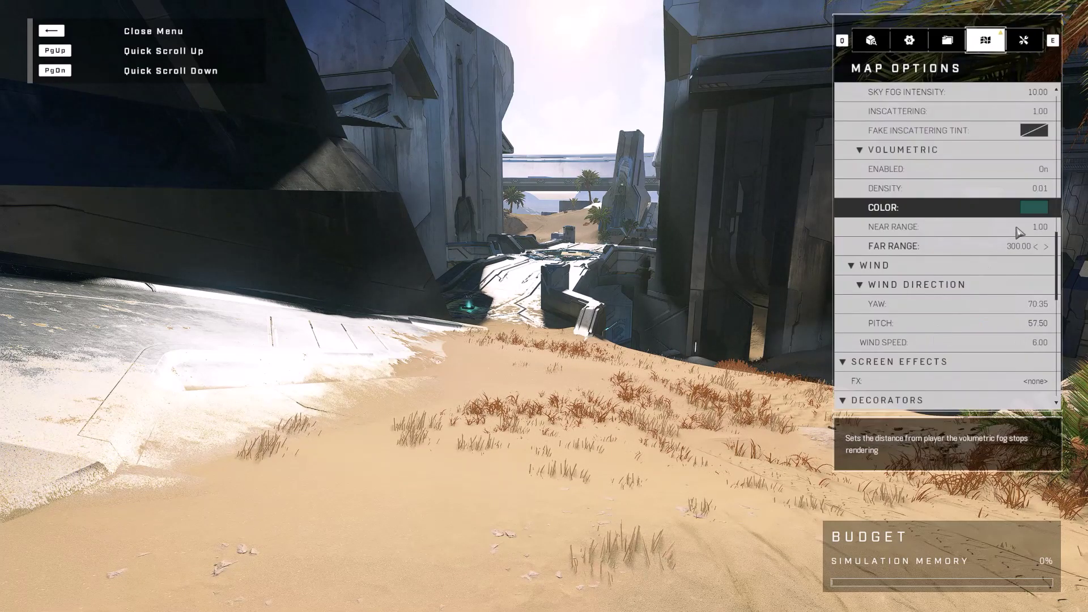
pyautogui.click(1042, 189)
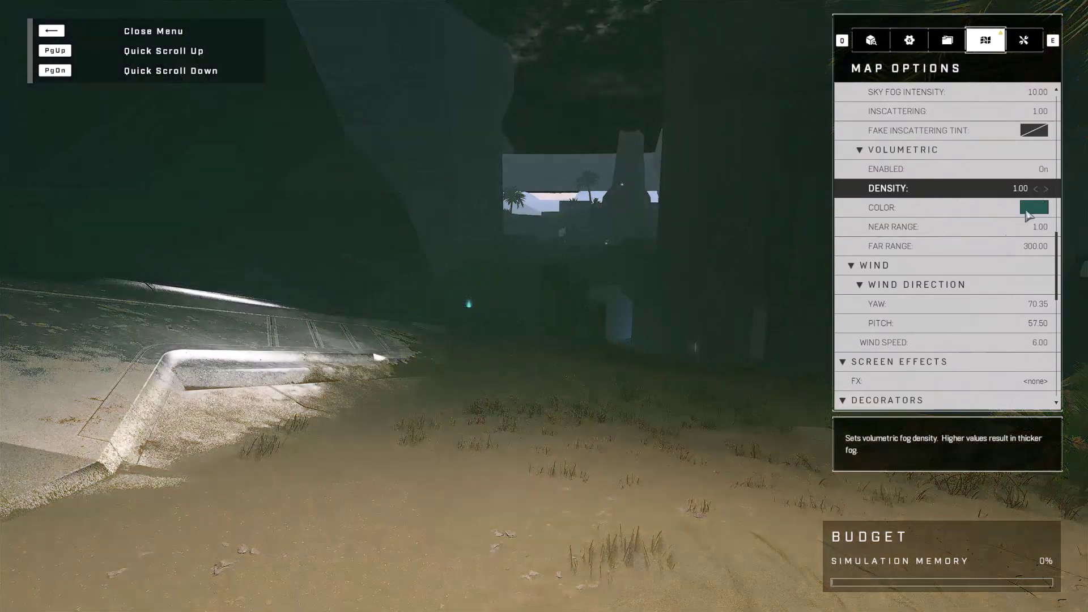
pyautogui.click(1034, 208)
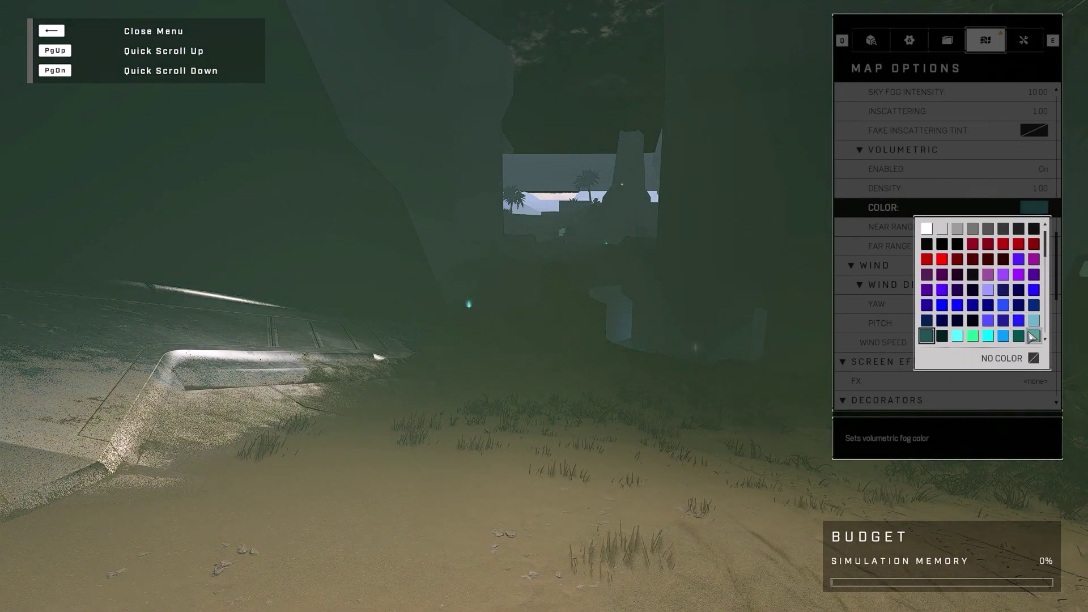
pyautogui.scroll(-1, 1031, 337)
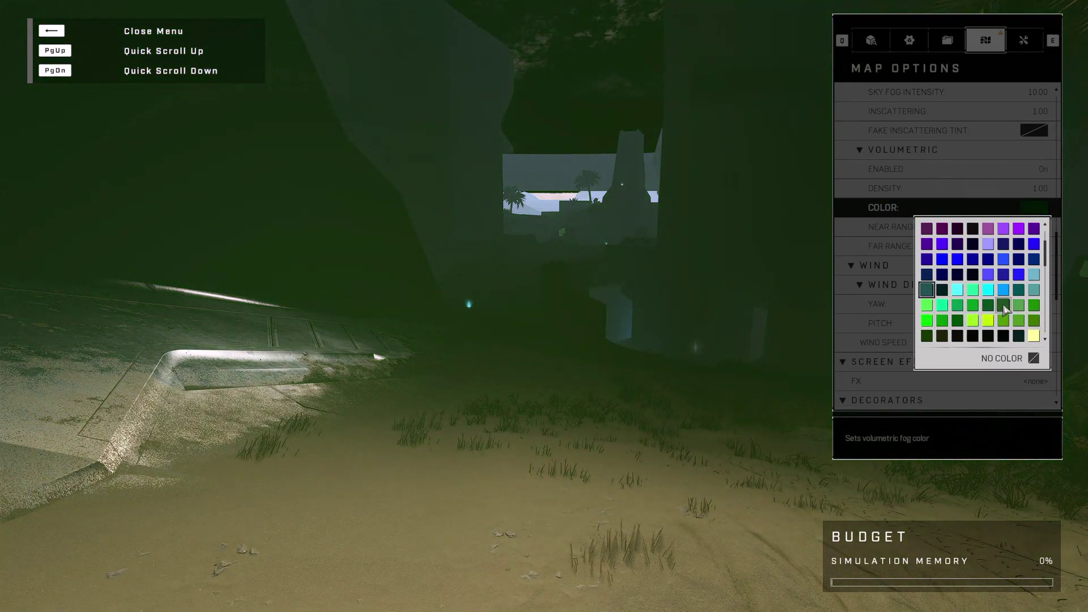
pyautogui.click(986, 289)
pyautogui.scroll(1, 1002, 215)
pyautogui.scroll(4, 1001, 215)
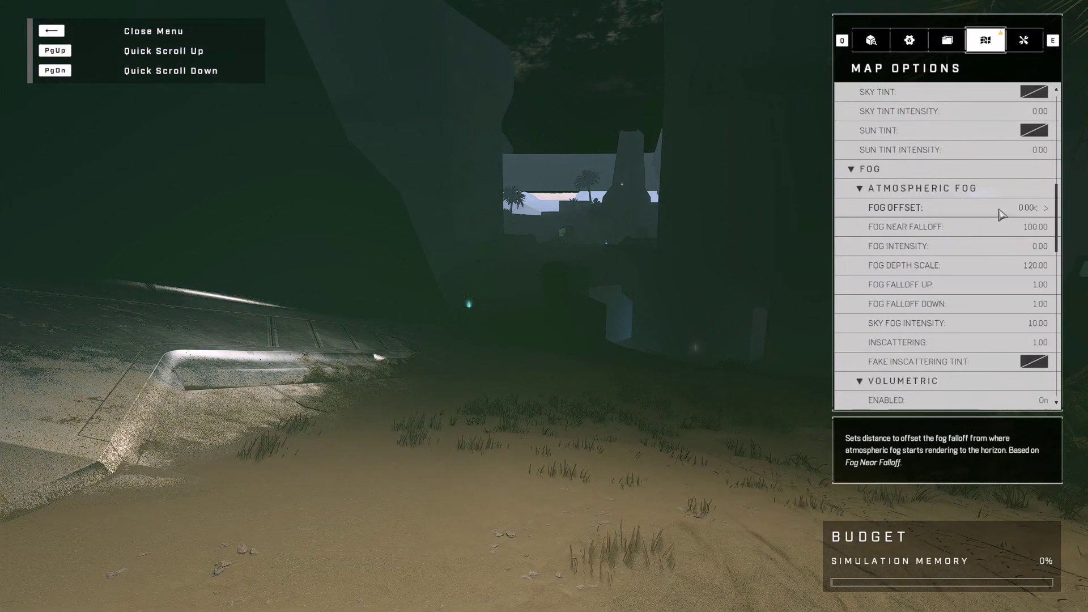
pyautogui.scroll(10, 1011, 216)
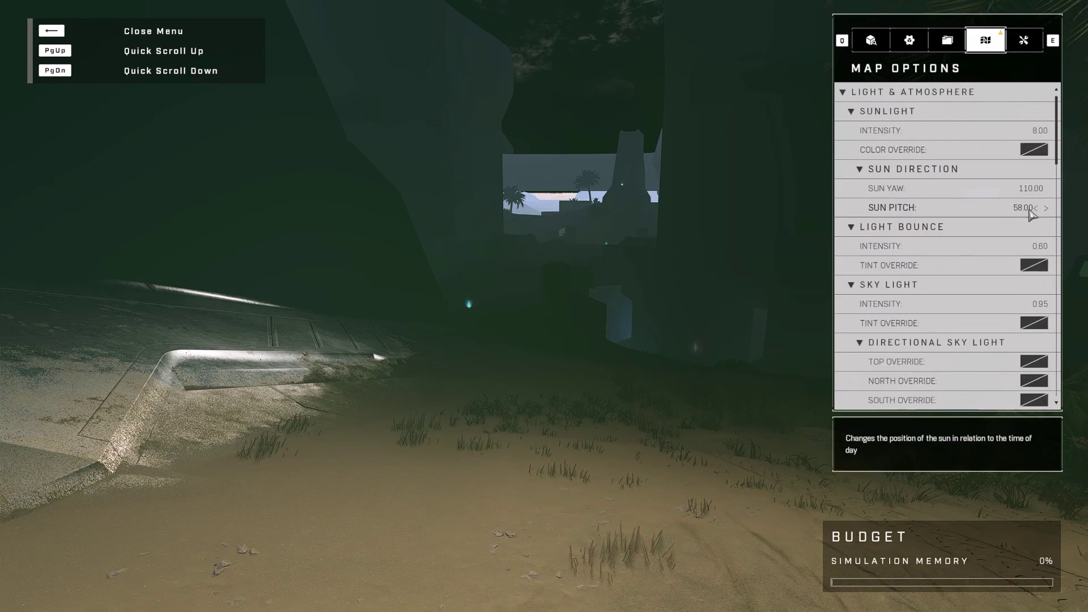
# - Set light bounce intensity to 0.00 with no tint, and make the sunlight red at 4.00
pyautogui.click(1037, 249)
pyautogui.write('99')
pyautogui.press('Return')
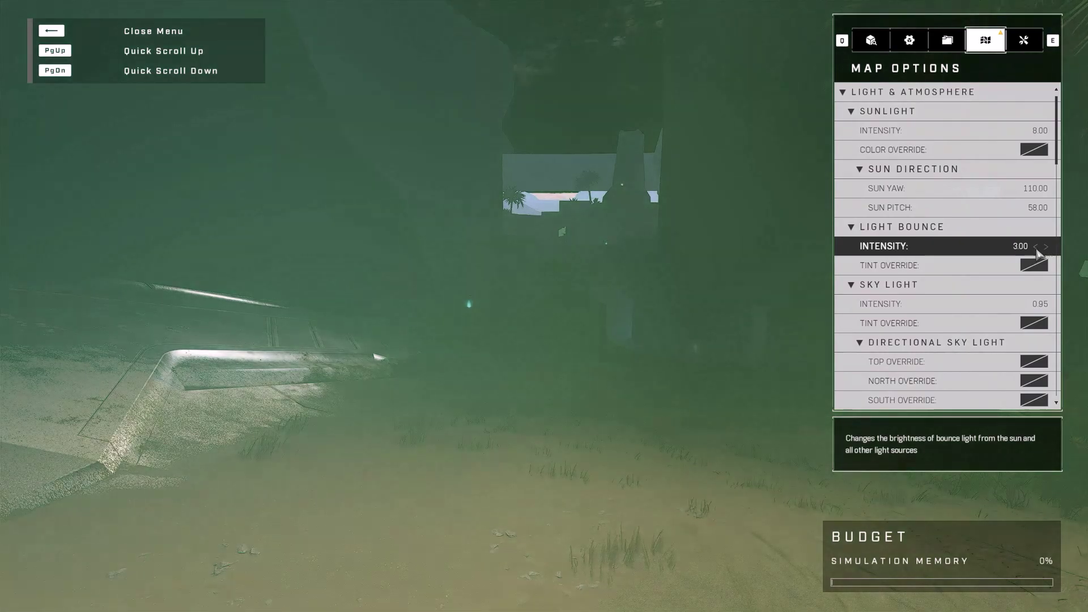
pyautogui.click(1034, 265)
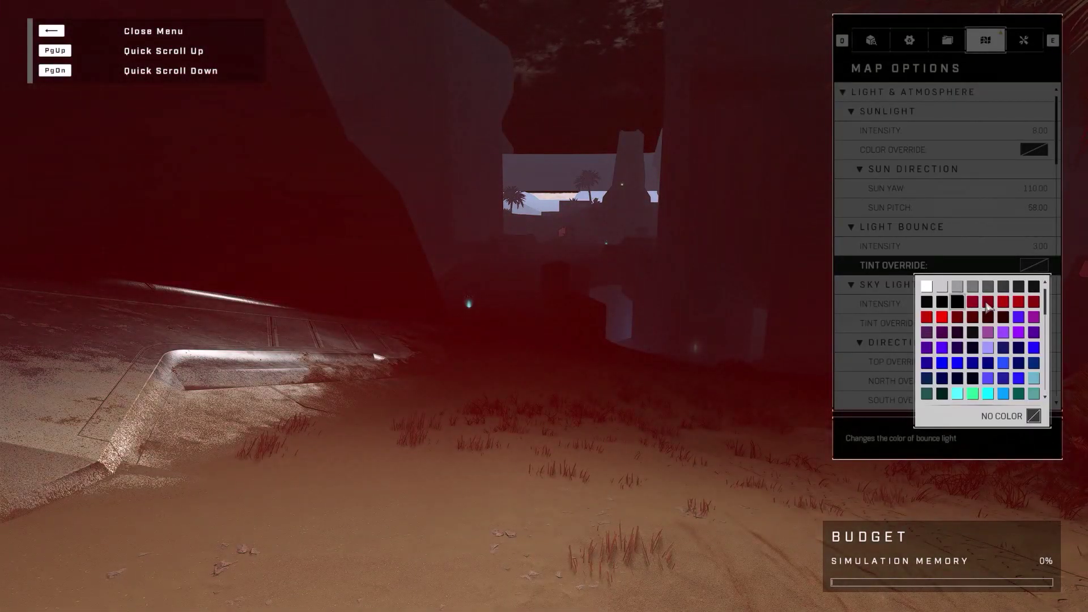
pyautogui.press('Escape')
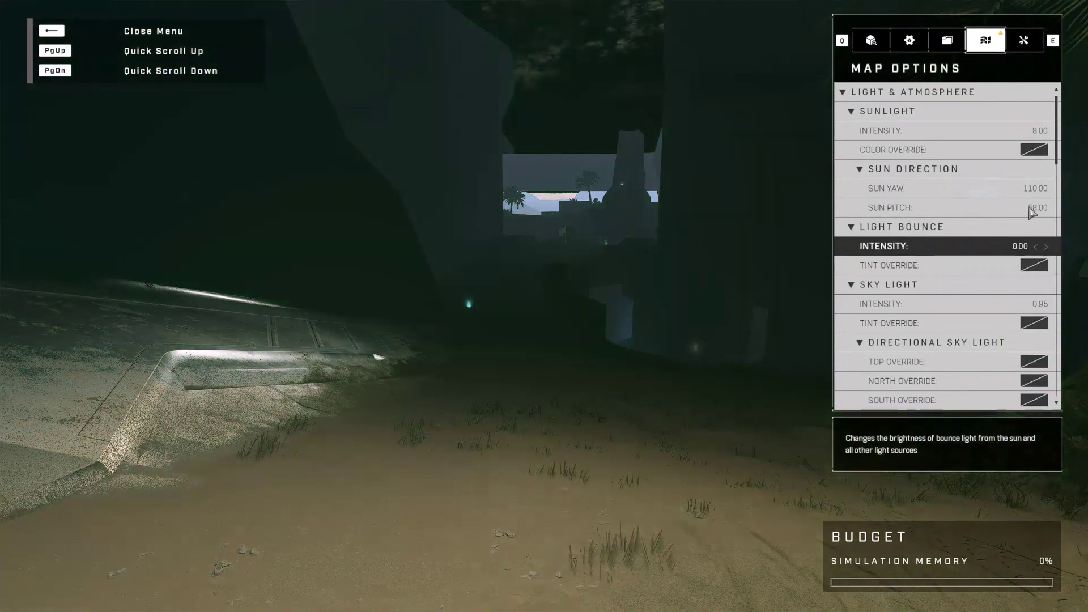
pyautogui.click(1033, 149)
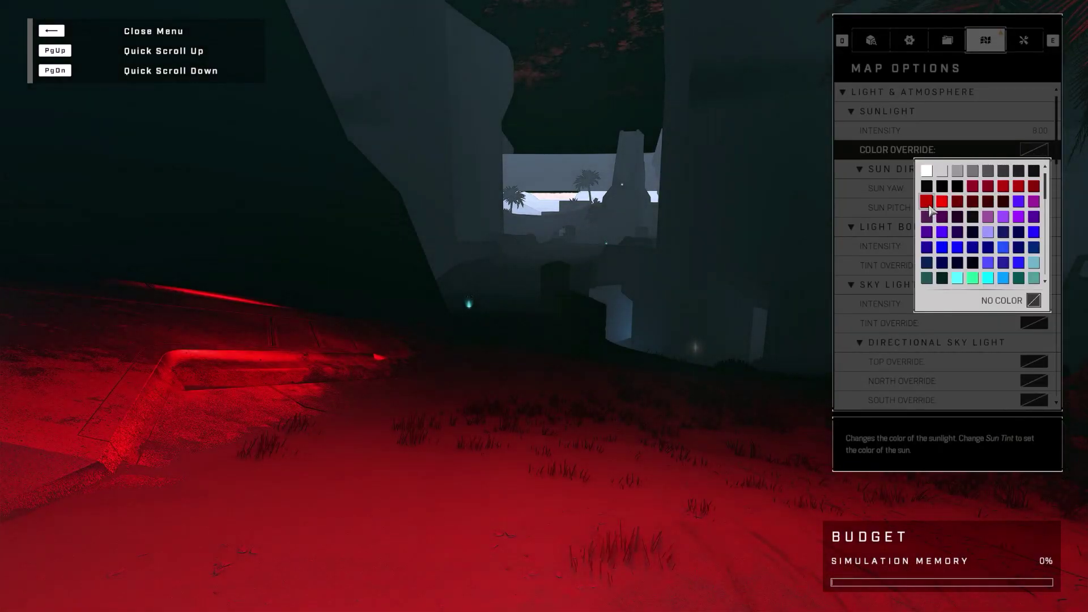
pyautogui.click(928, 205)
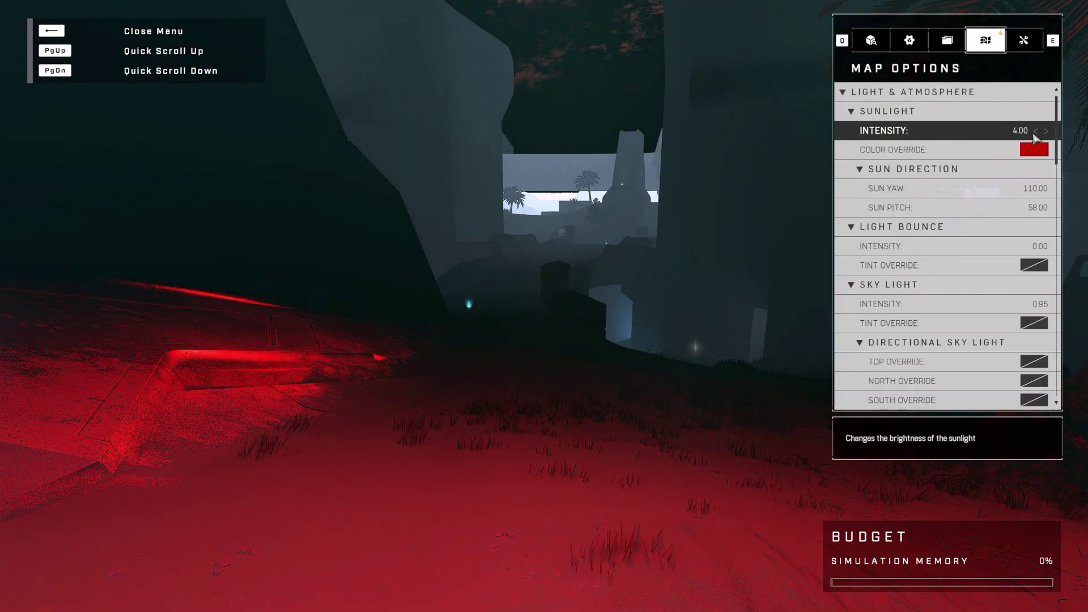
# - Close the map settings, playtest the red-lit map as a Spartan, and return to editing
pyautogui.press('BackSpace')
pyautogui.press('F6')
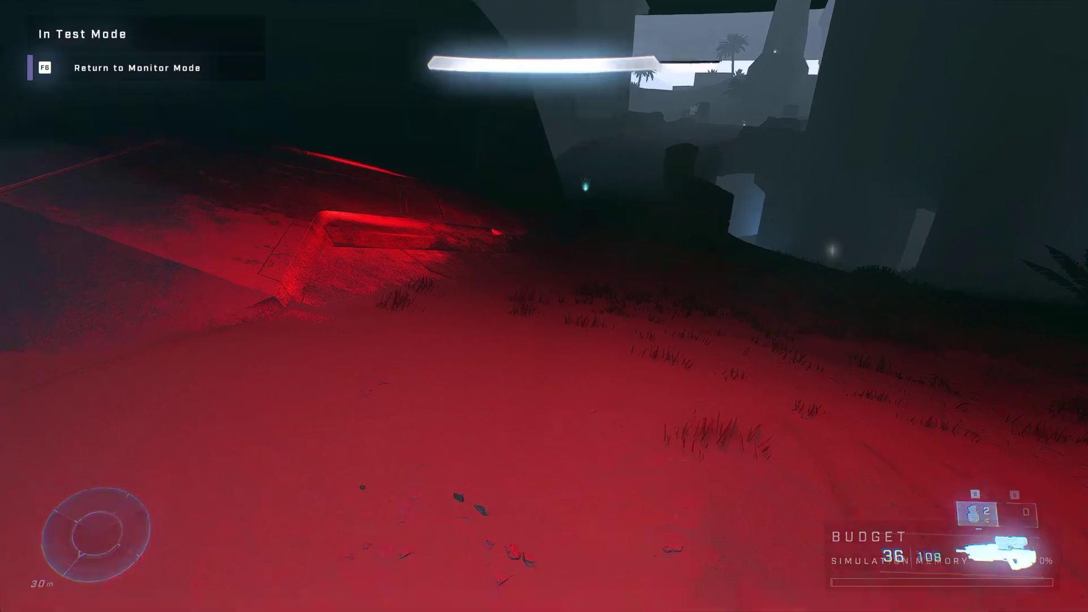
pyautogui.scroll(-1, 544, 306)
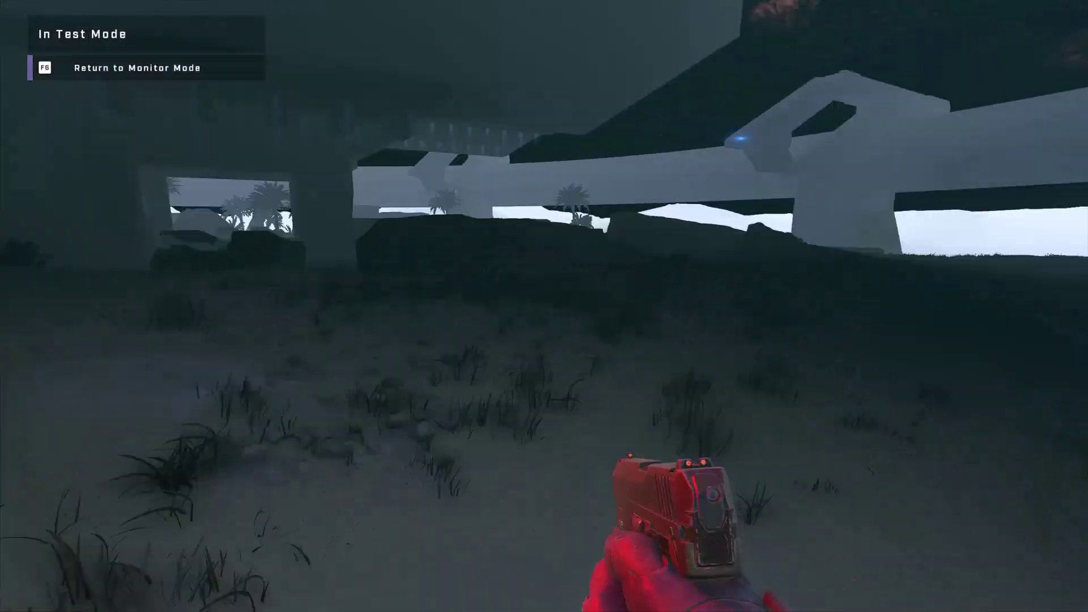
pyautogui.press('F6')
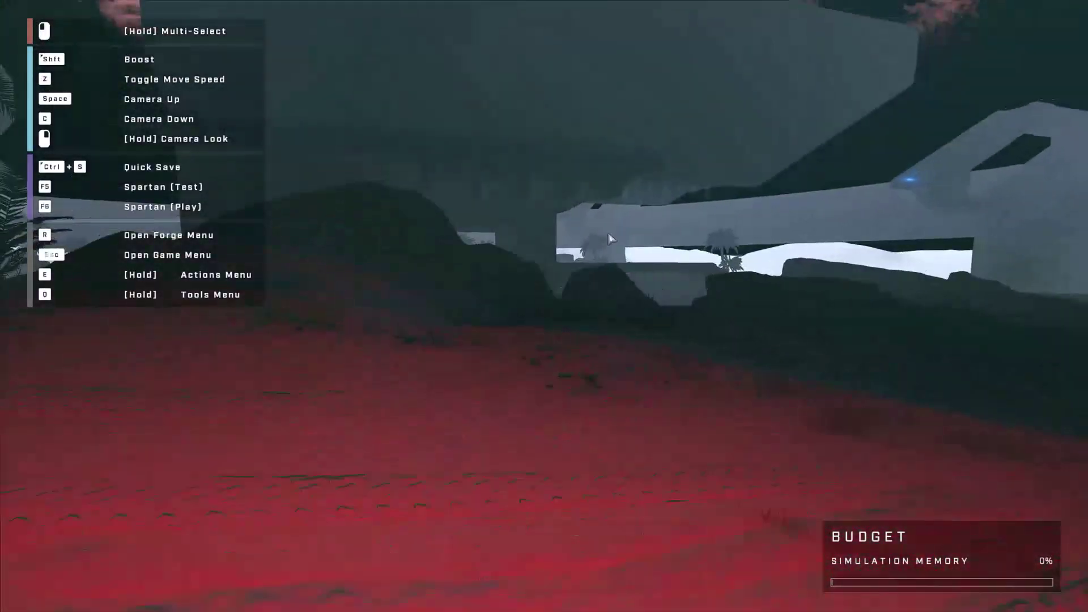
# - Raise light bounce intensity to 3.00 and make the volumetric fog dark blue
pyautogui.press('r')
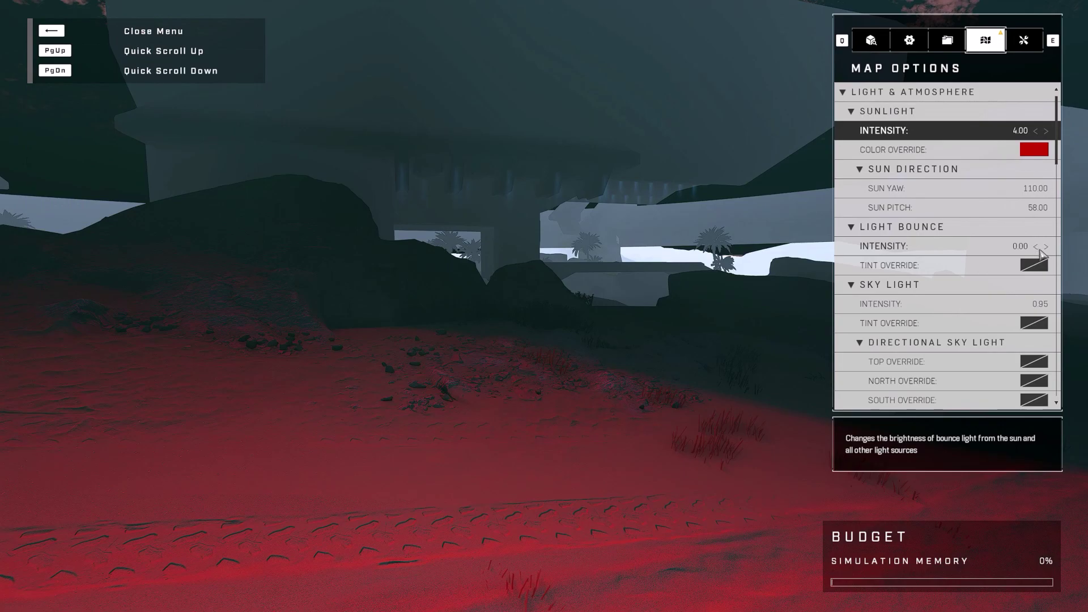
pyautogui.click(1045, 247)
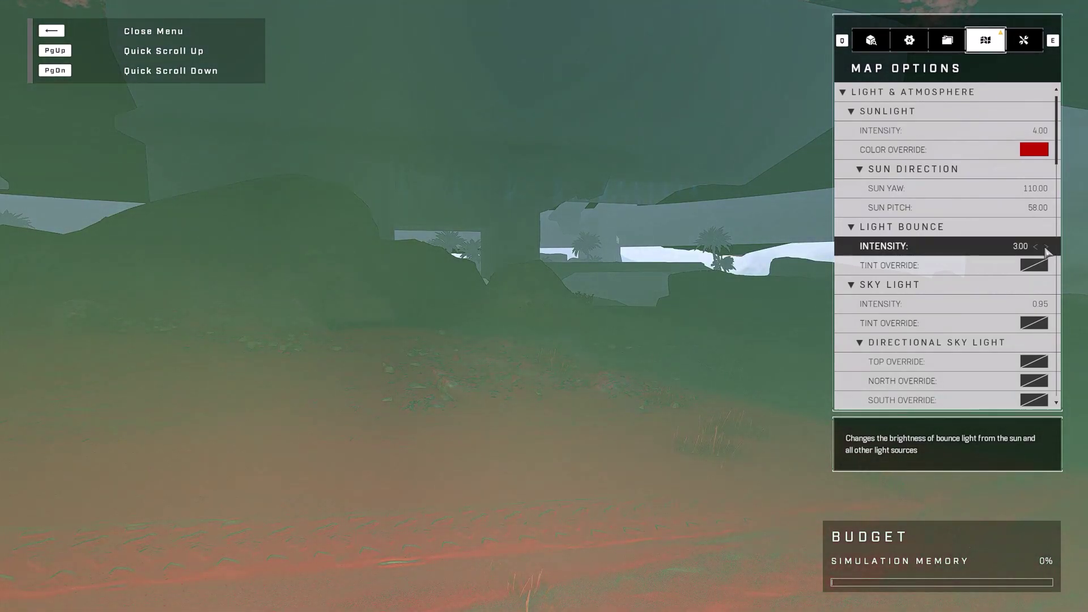
pyautogui.scroll(-5, 1012, 272)
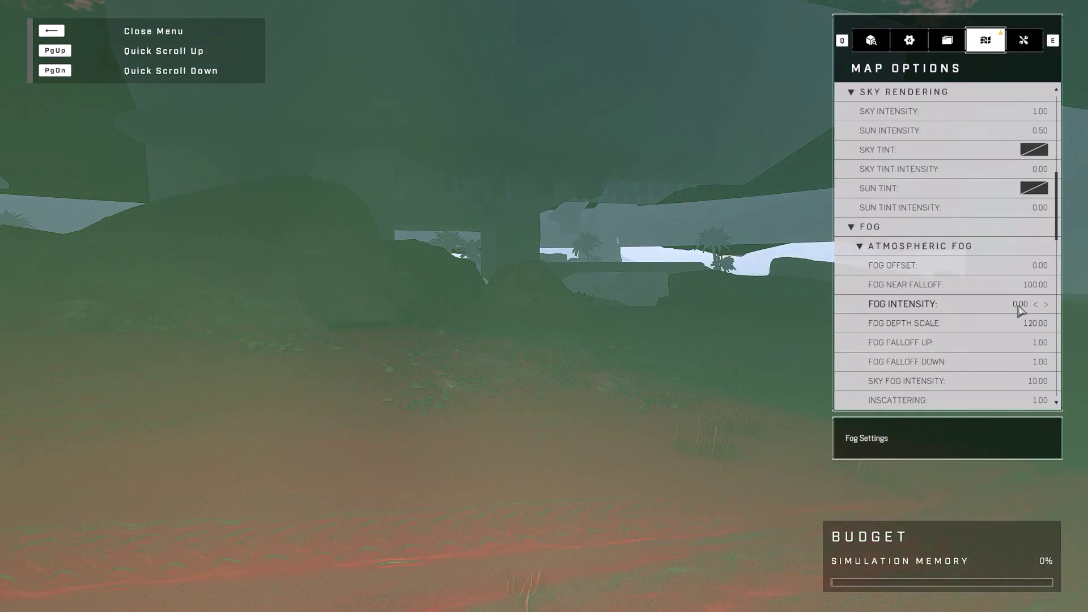
pyautogui.click(1020, 308)
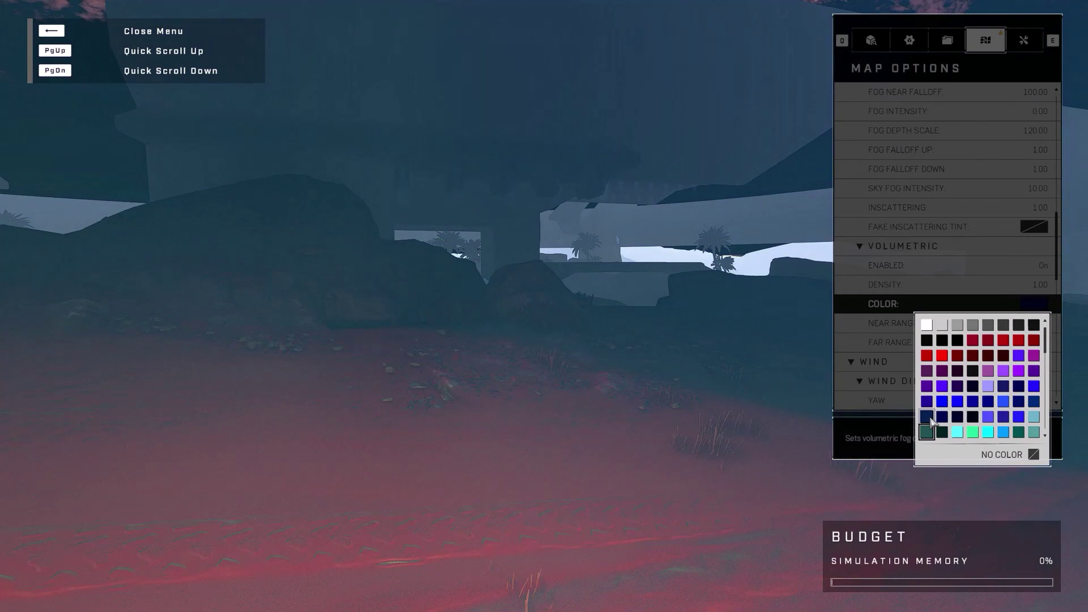
pyautogui.click(928, 416)
# - Close the map options and move through the foggy map in first-person test play
pyautogui.press('BackSpace')
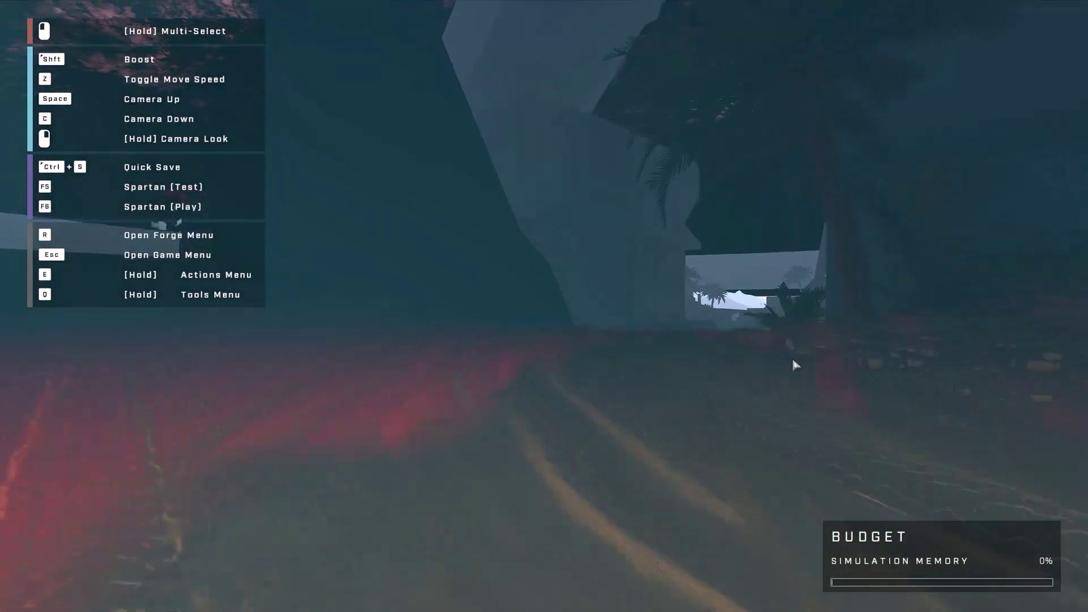
pyautogui.press('F5')
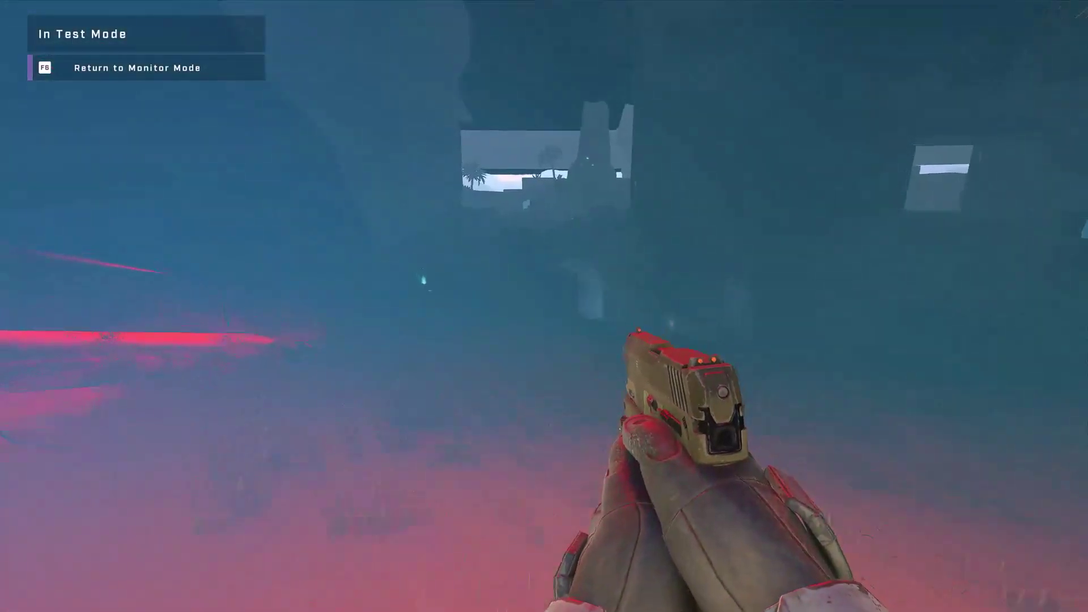
pyautogui.press('w')
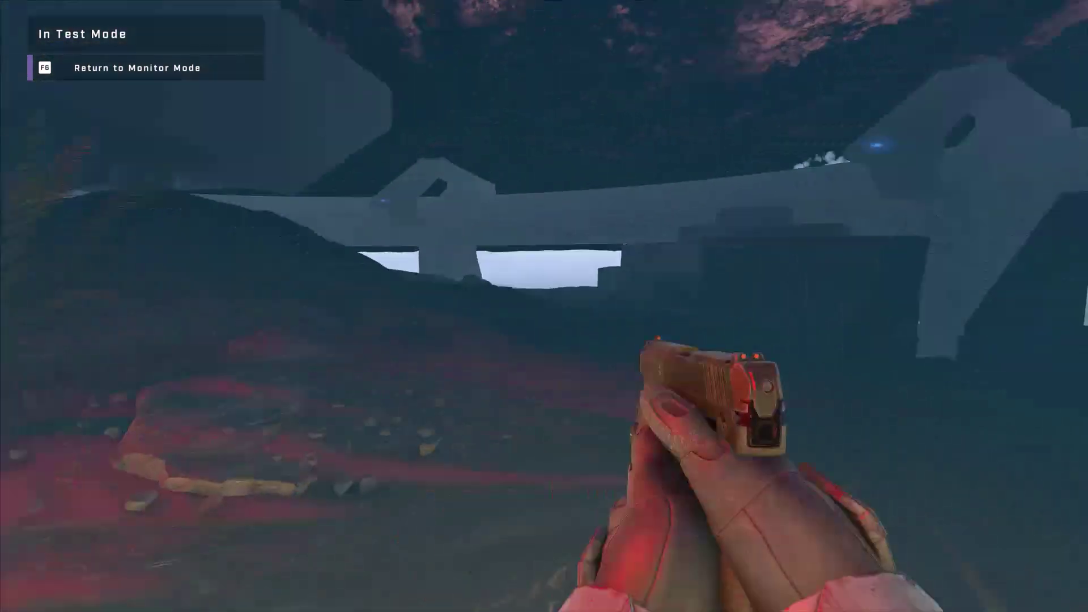
# - Leave test play and set the map's screen effect to Snow Heavy
pyautogui.press('F6')
pyautogui.press('Tab')
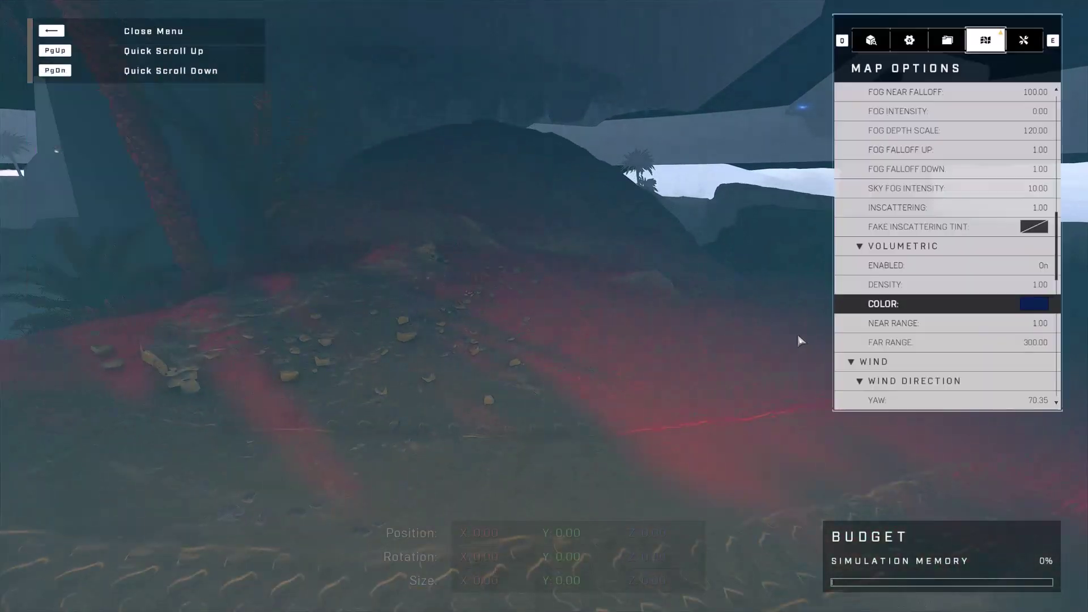
pyautogui.scroll(-3, 968, 228)
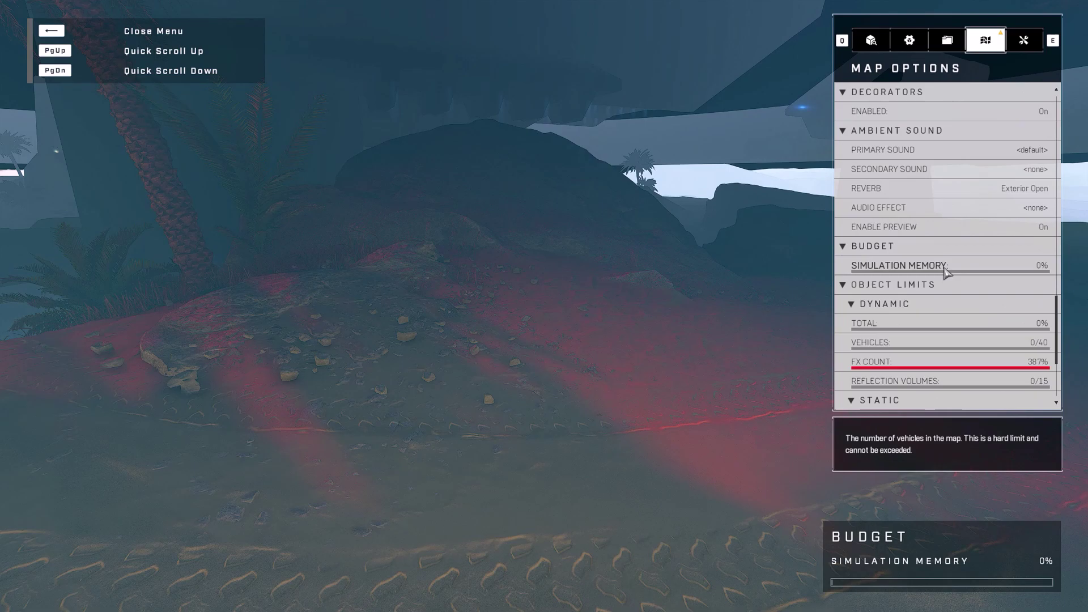
pyautogui.scroll(2, 935, 225)
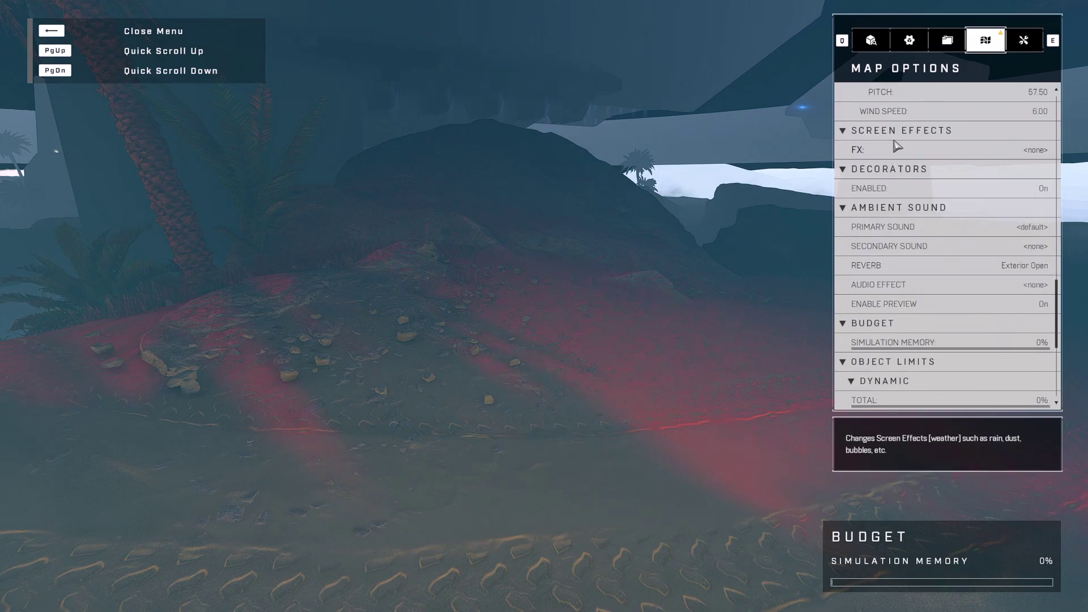
pyautogui.click(969, 151)
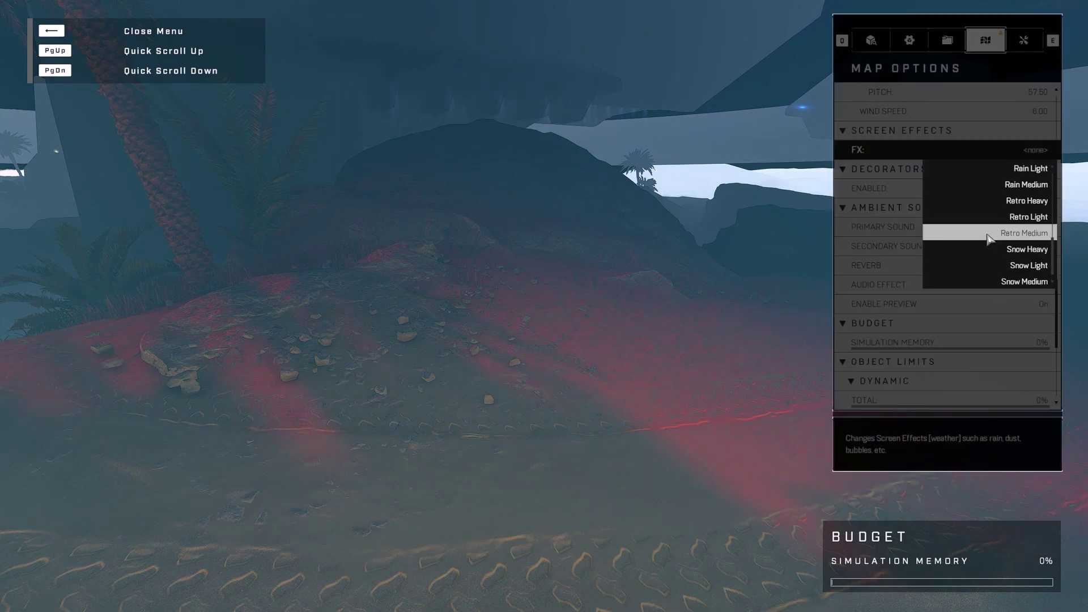
pyautogui.click(1008, 250)
# - Playtest the snowy map as a Spartan, swapping between pistol and assault rifle, then reloading
pyautogui.press('BackSpace')
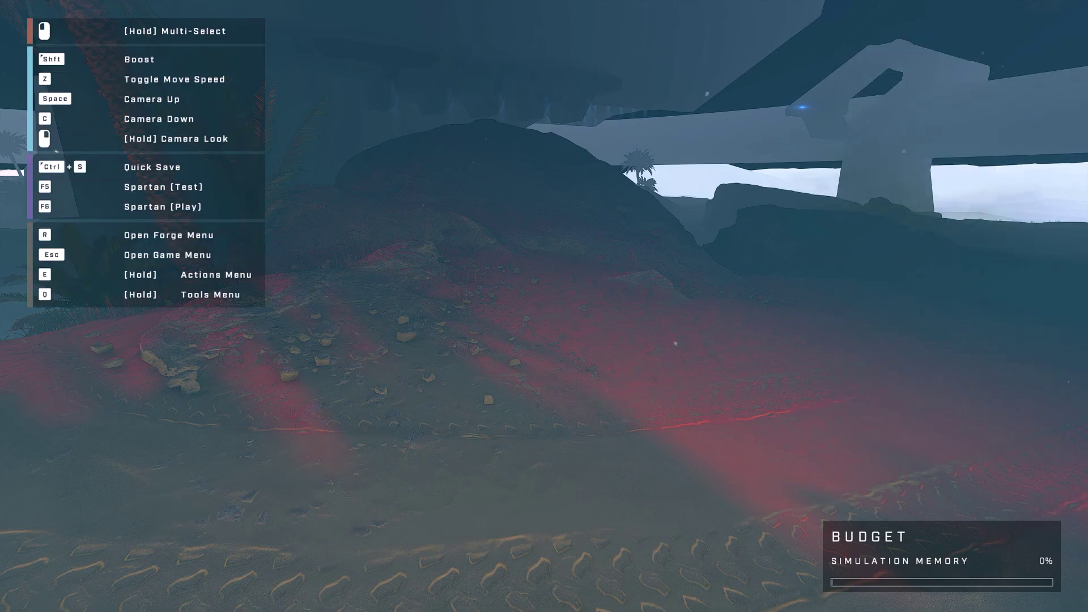
pyautogui.press('F5')
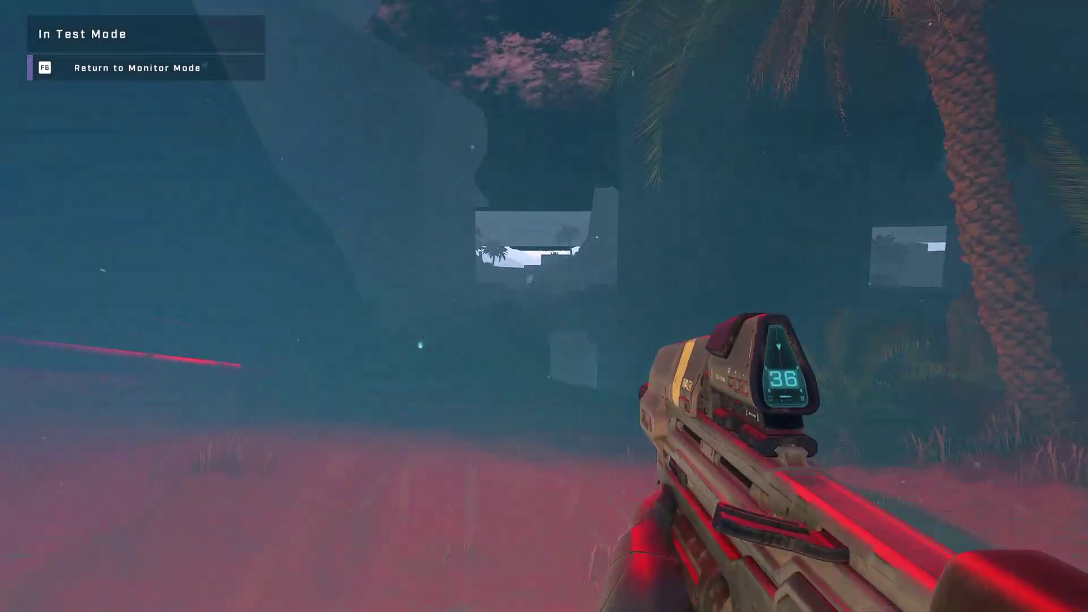
pyautogui.press('Tab')
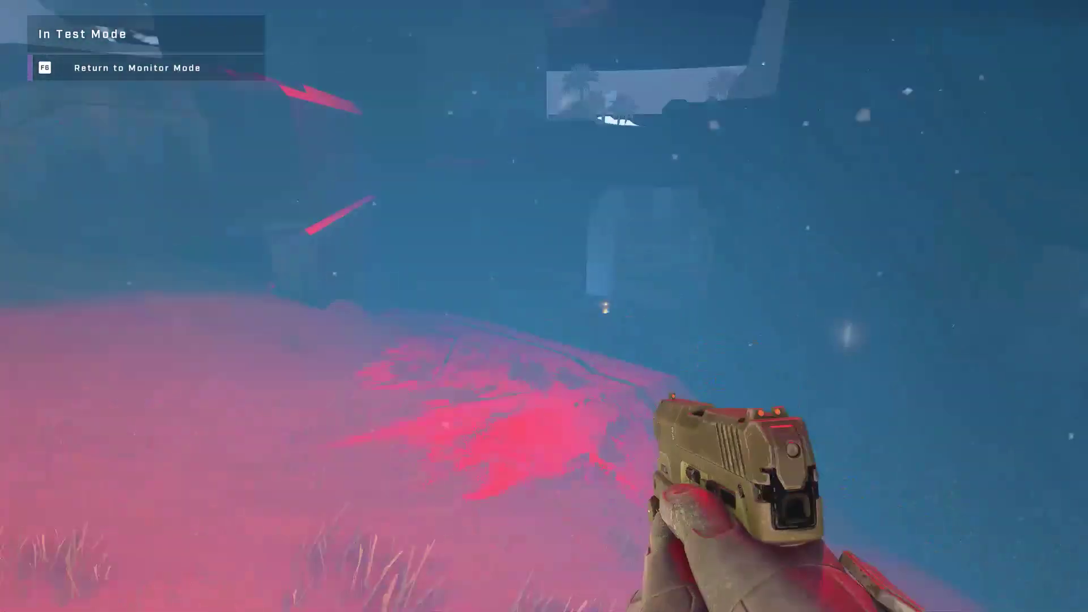
pyautogui.press('1')
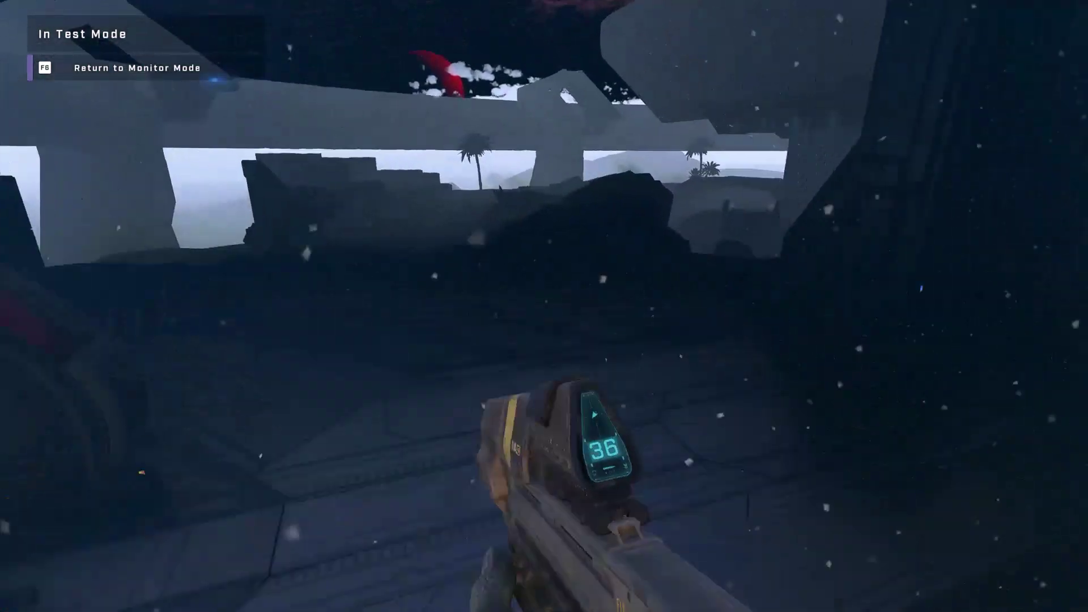
pyautogui.press('1')
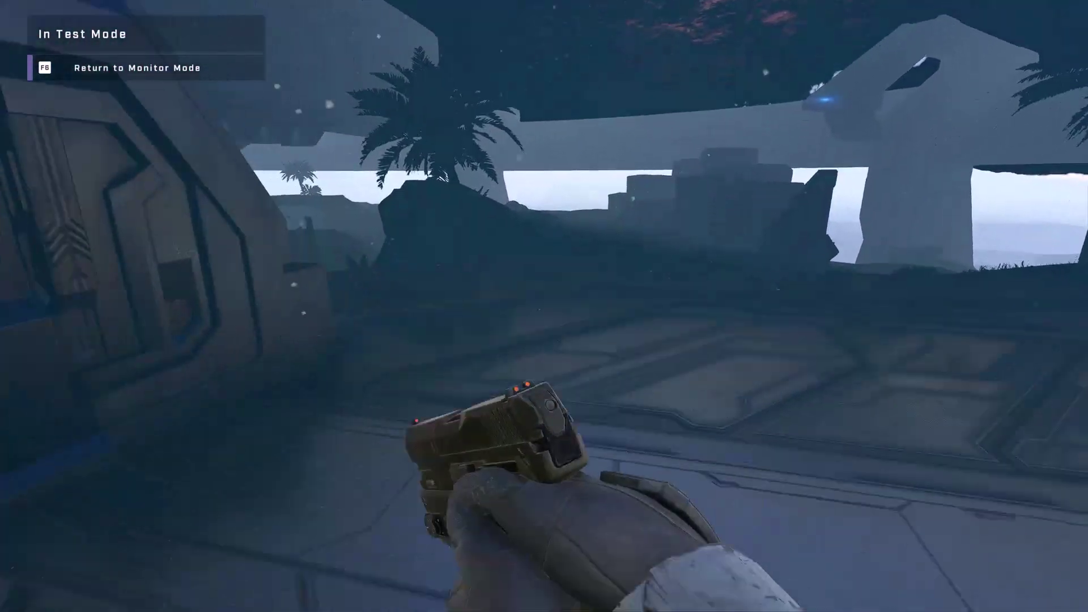
pyautogui.press('1')
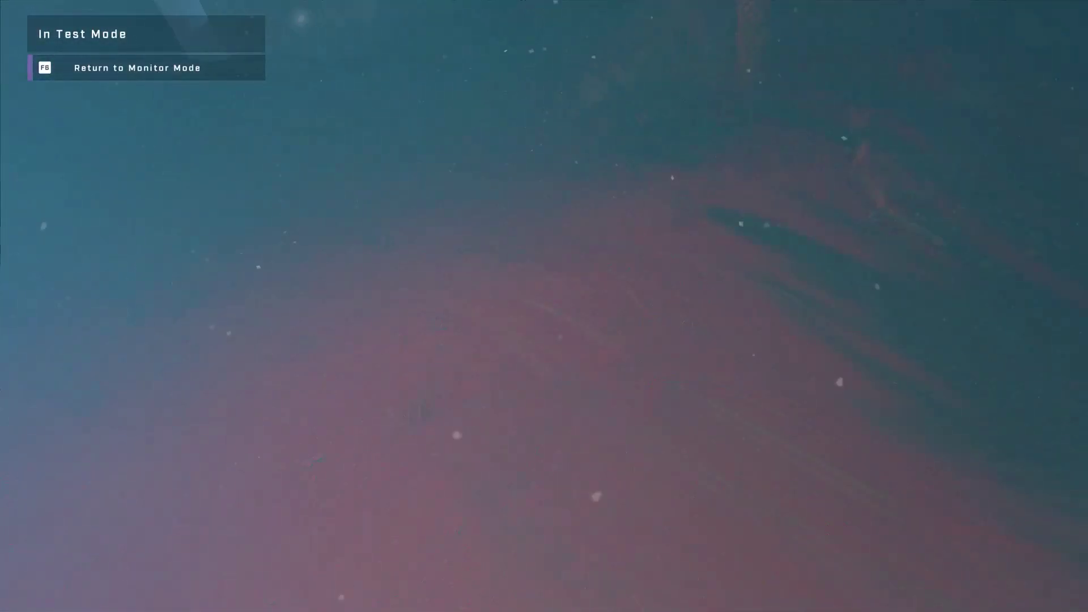
pyautogui.press('1')
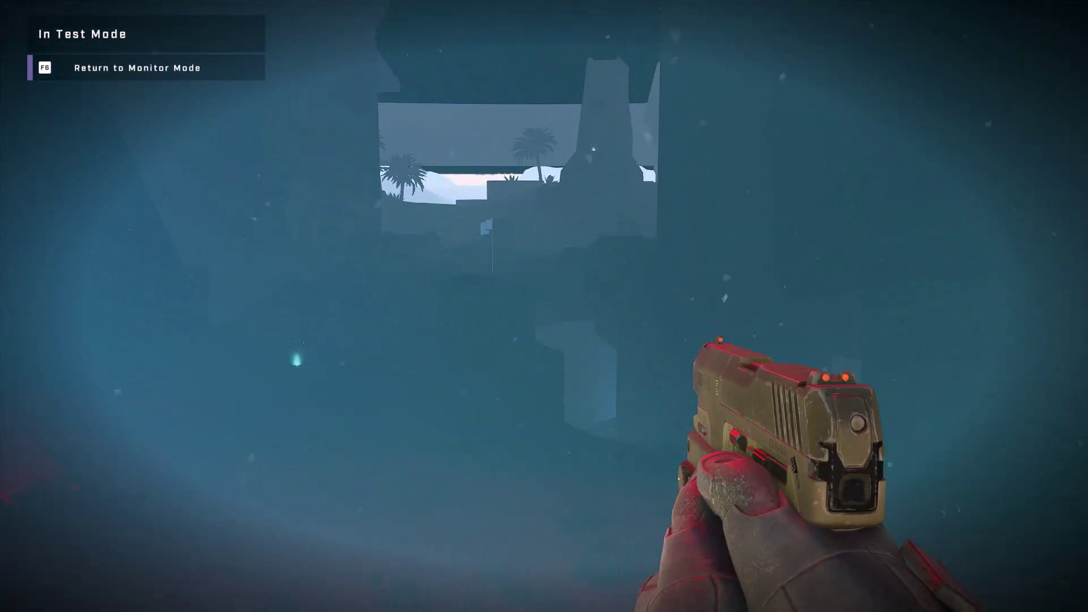
pyautogui.press('r')
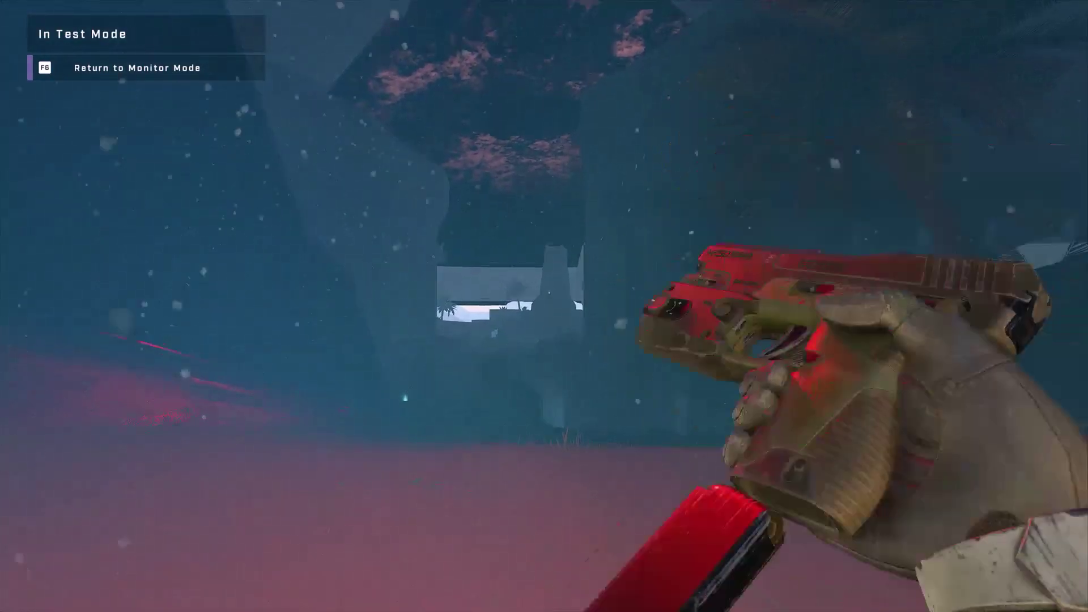